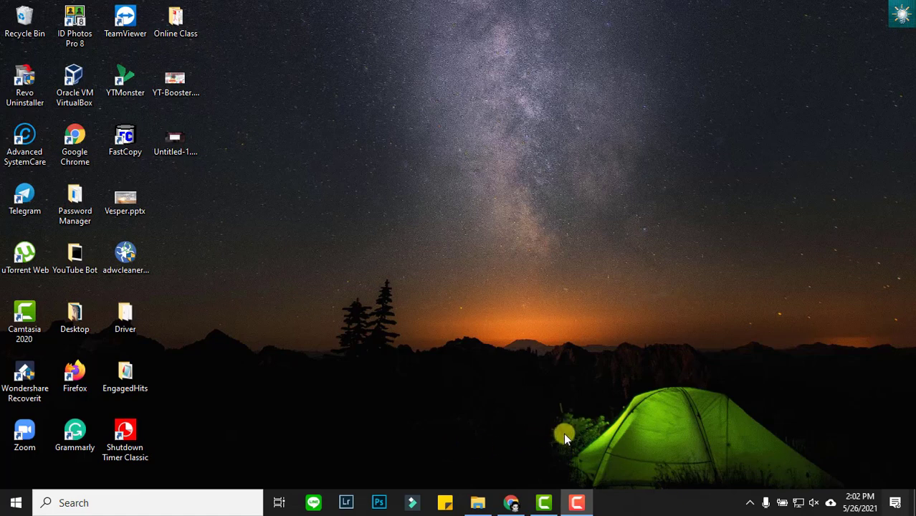
- Switch to Google Chrome, search the web for "chrome extension" and open the Chrome Web Store result
{"action": "left_click", "coordinate": [503, 488]}
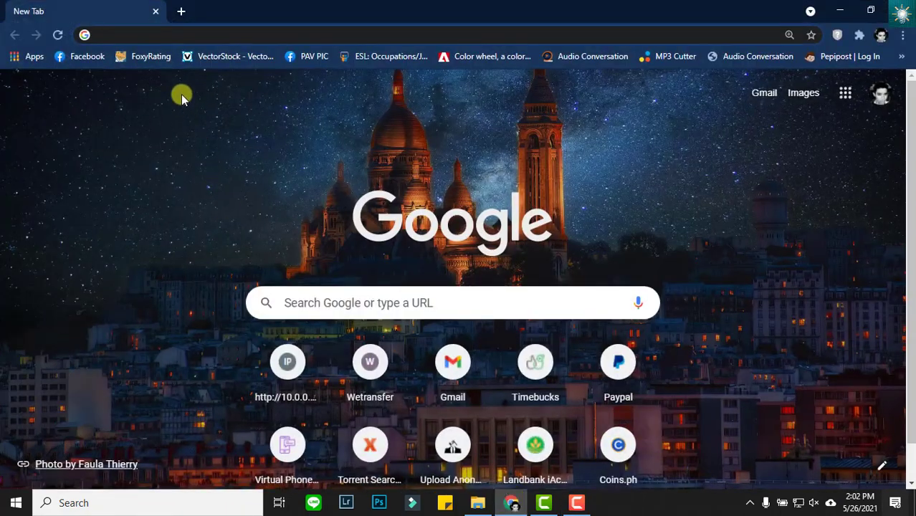
{"action": "left_click", "coordinate": [165, 33]}
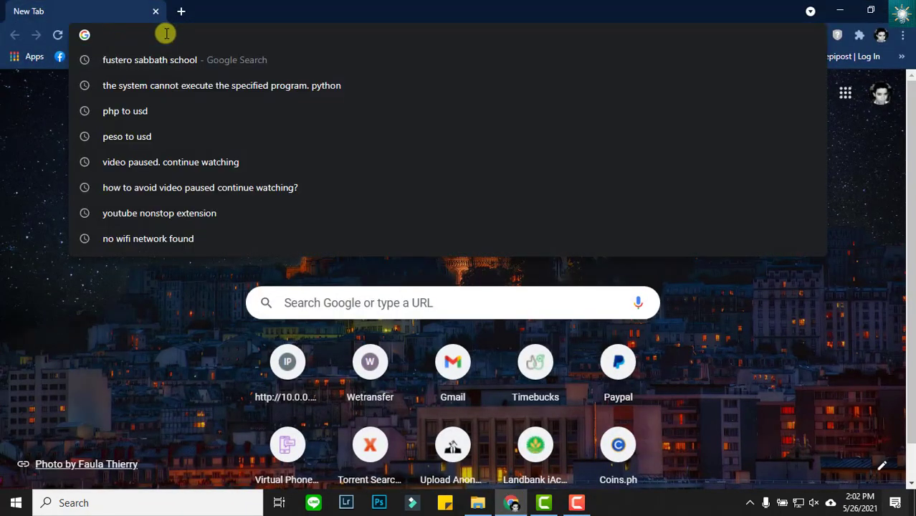
{"action": "type", "text": "chrom"}
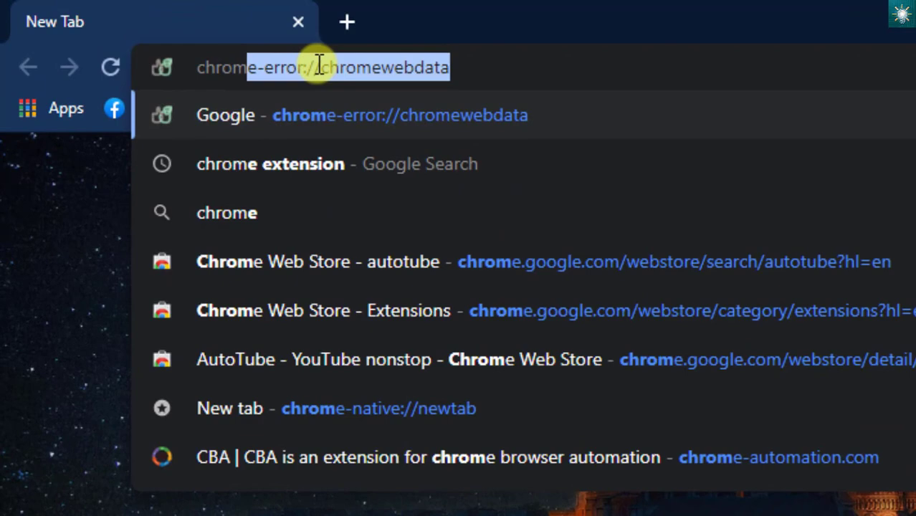
{"action": "type", "text": "e ext"}
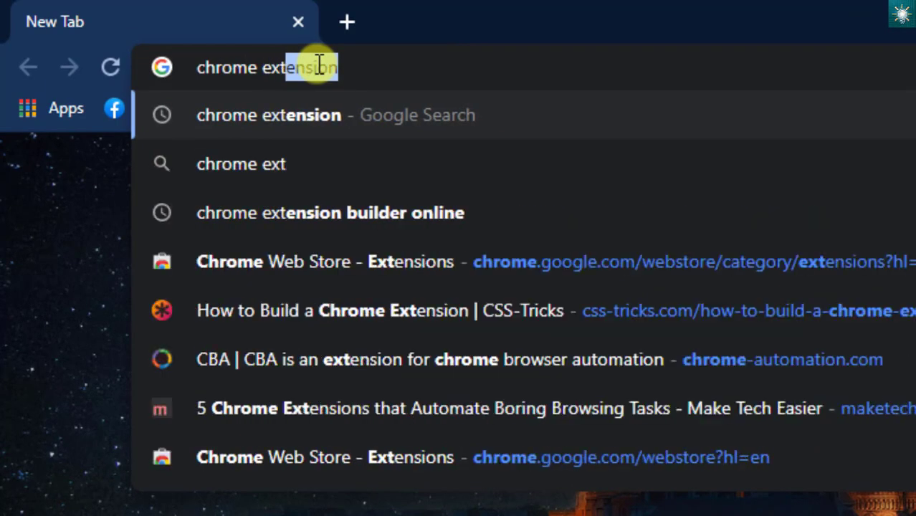
{"action": "type", "text": "ension"}
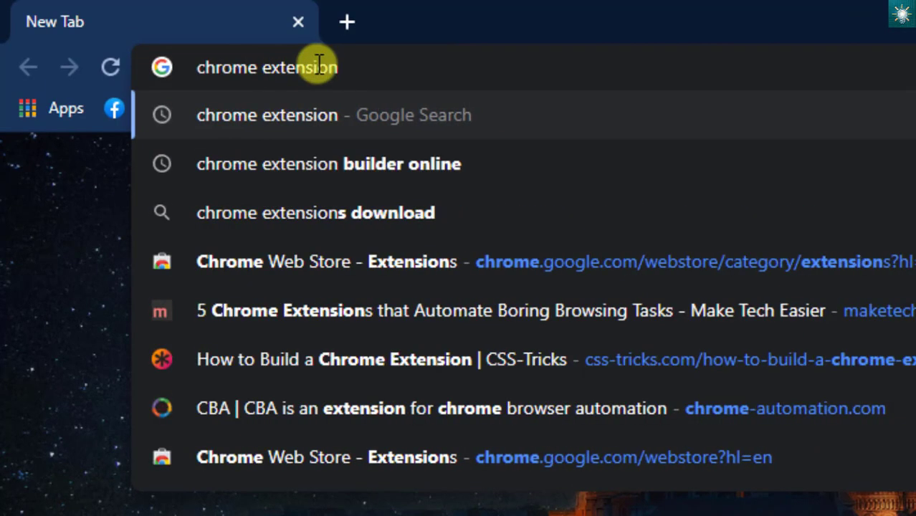
{"action": "key", "text": "Return"}
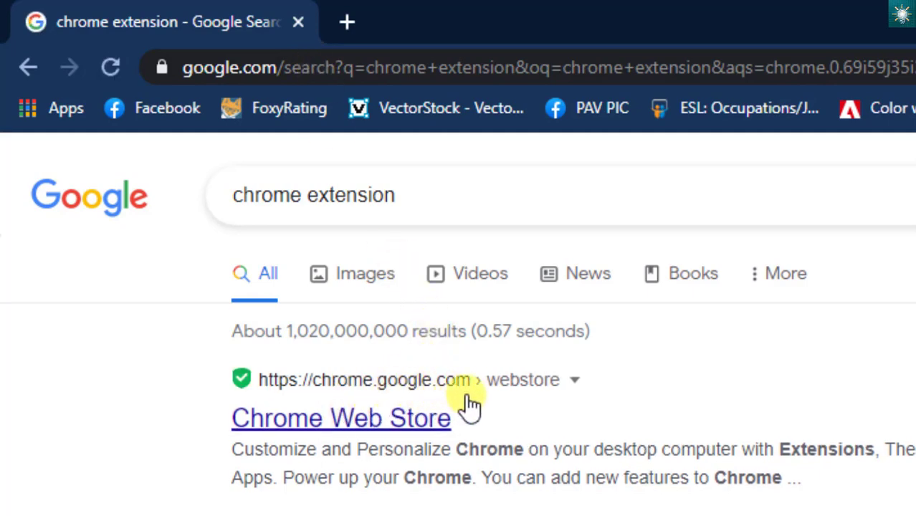
{"action": "left_click", "coordinate": [337, 419]}
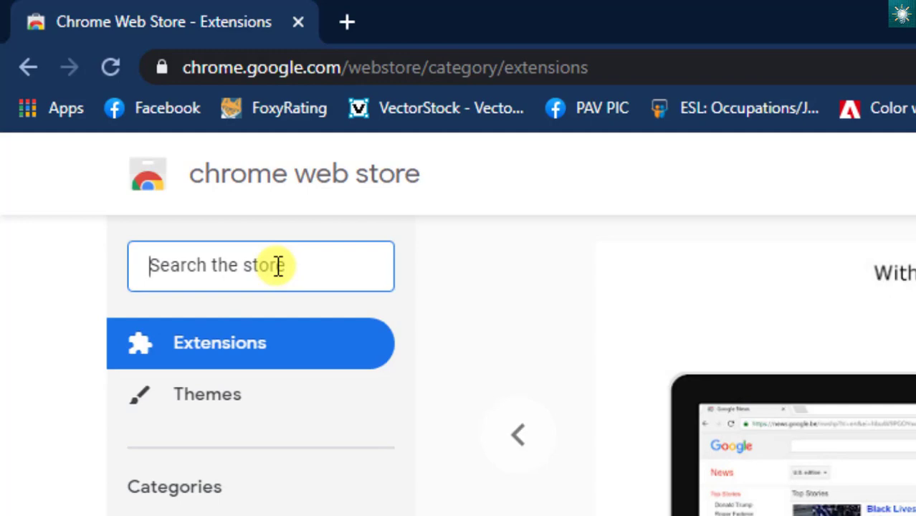
- Search the store for "autotube" and open the AutoTube - YouTube nonstop extension's page
{"action": "type", "text": "au"}
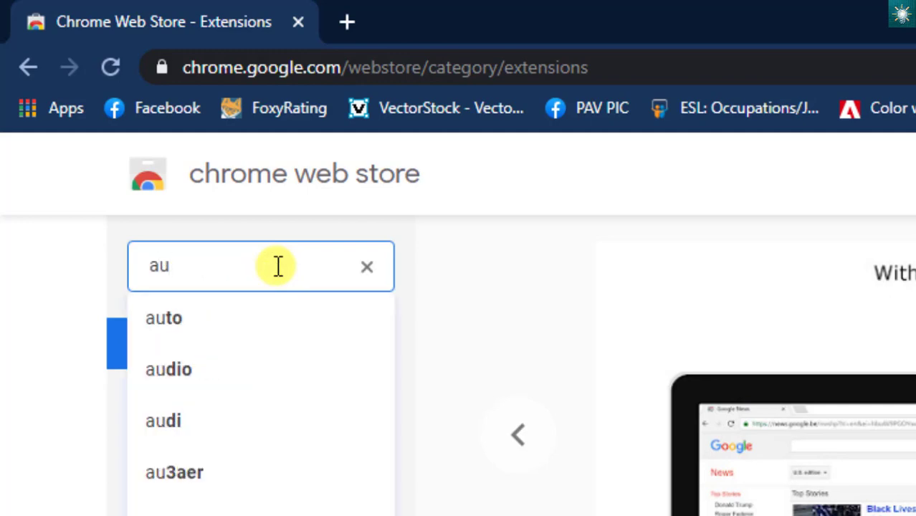
{"action": "type", "text": "totube"}
{"action": "key", "text": "Return"}
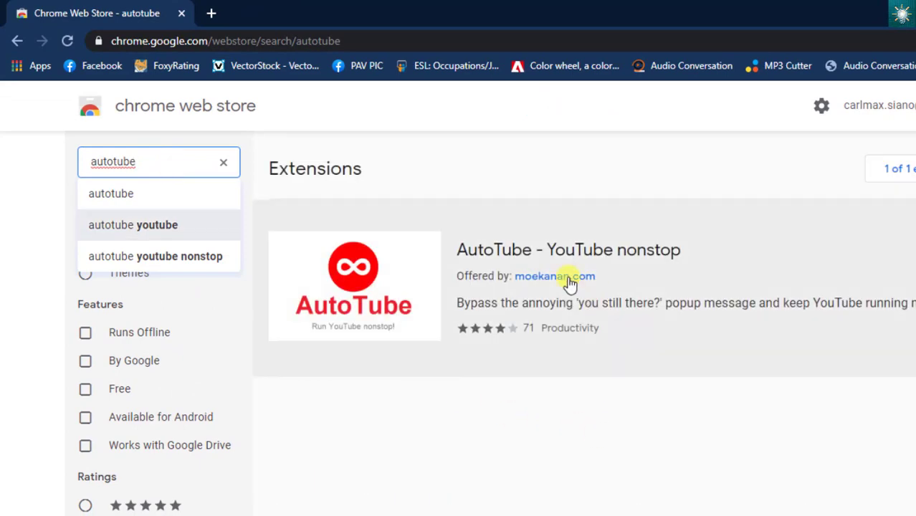
{"action": "left_click", "coordinate": [492, 251]}
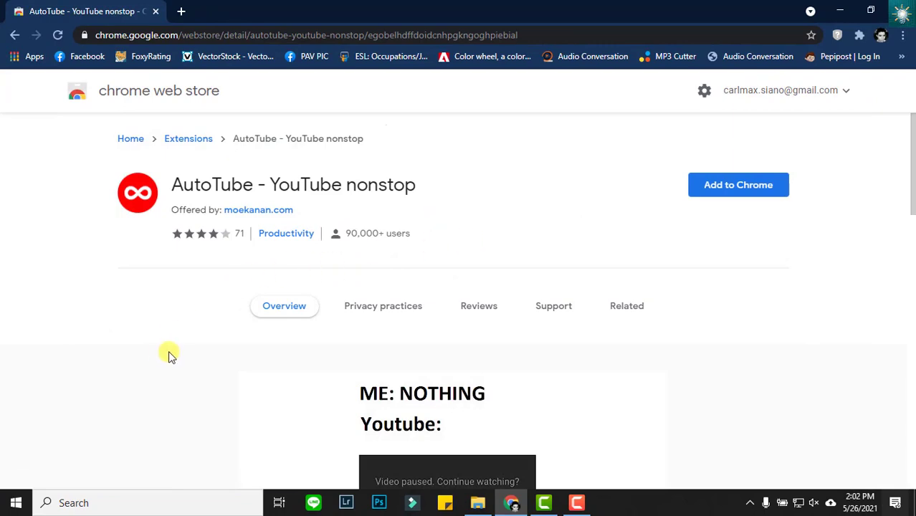
- Look through the preview images on the AutoTube extension's store page
{"action": "scroll", "coordinate": [167, 353], "scroll_direction": "down", "scroll_amount": 2}
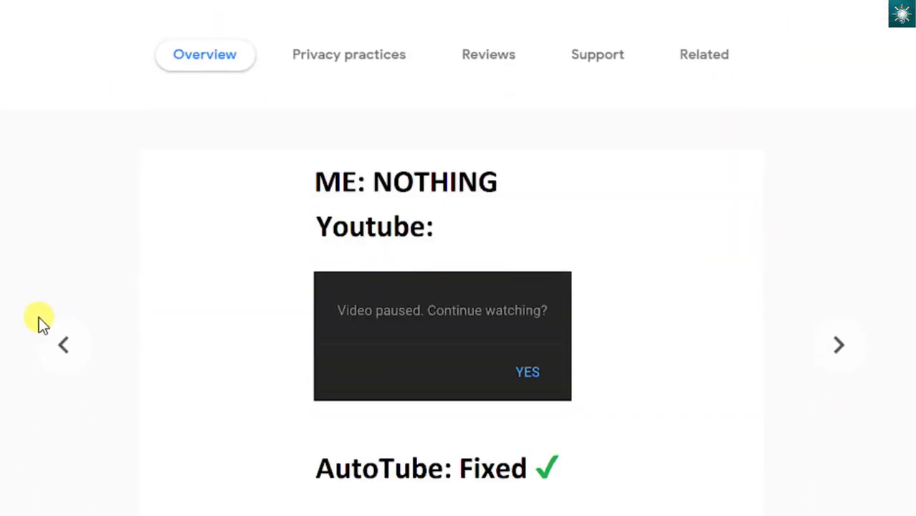
{"action": "scroll", "coordinate": [39, 317], "scroll_direction": "up", "scroll_amount": 1}
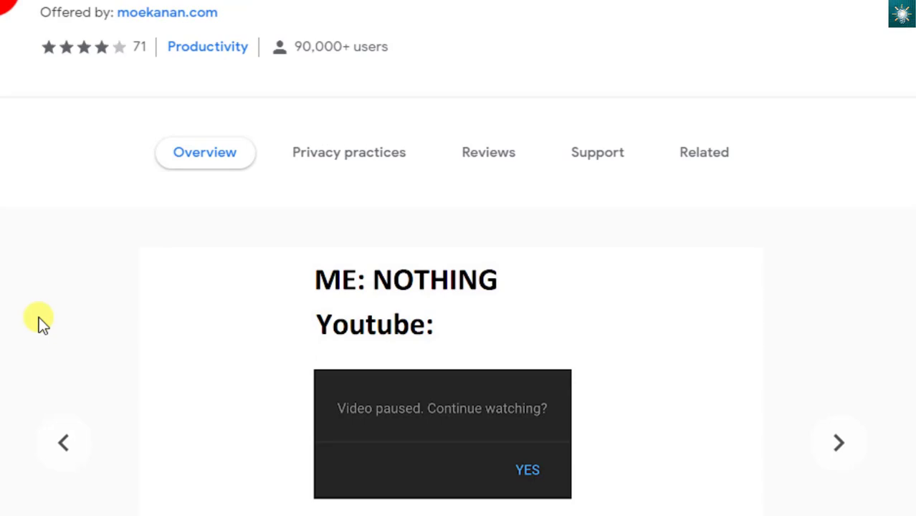
{"action": "scroll", "coordinate": [39, 317], "scroll_direction": "down", "scroll_amount": 2}
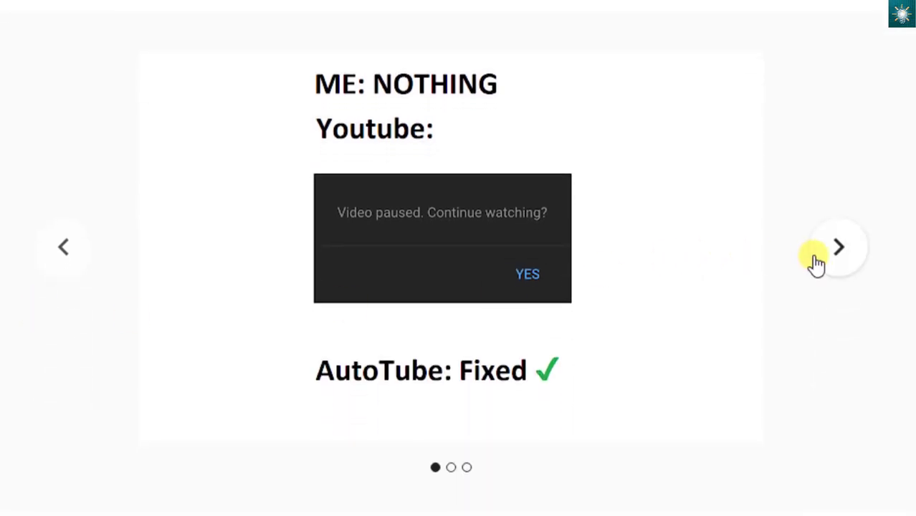
{"action": "left_click", "coordinate": [840, 252]}
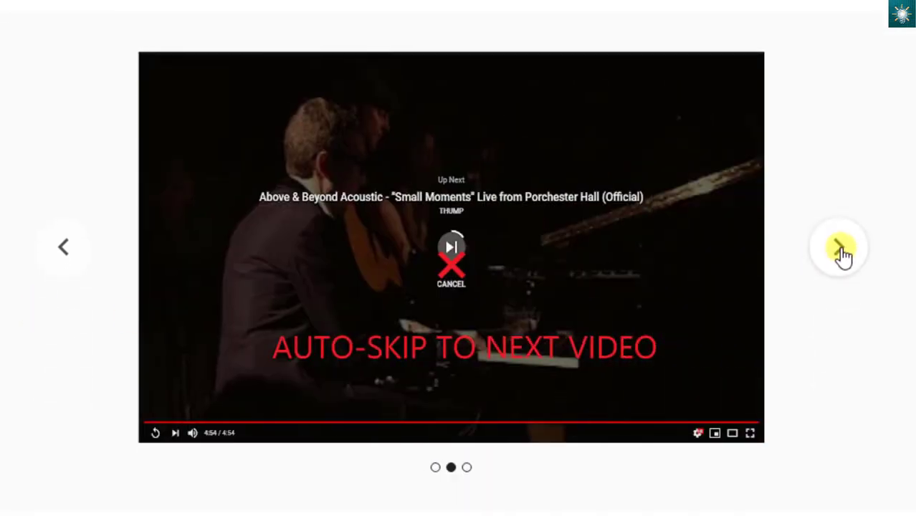
{"action": "left_click", "coordinate": [841, 251]}
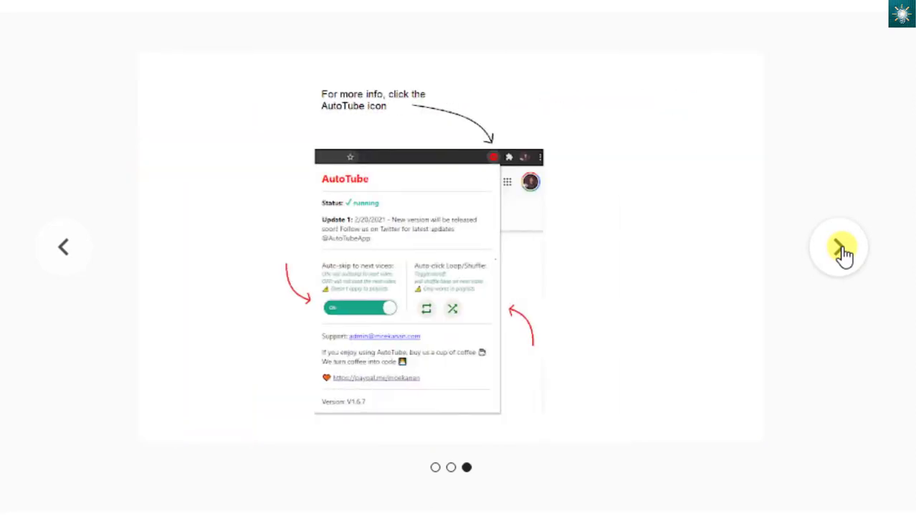
{"action": "left_click", "coordinate": [841, 251]}
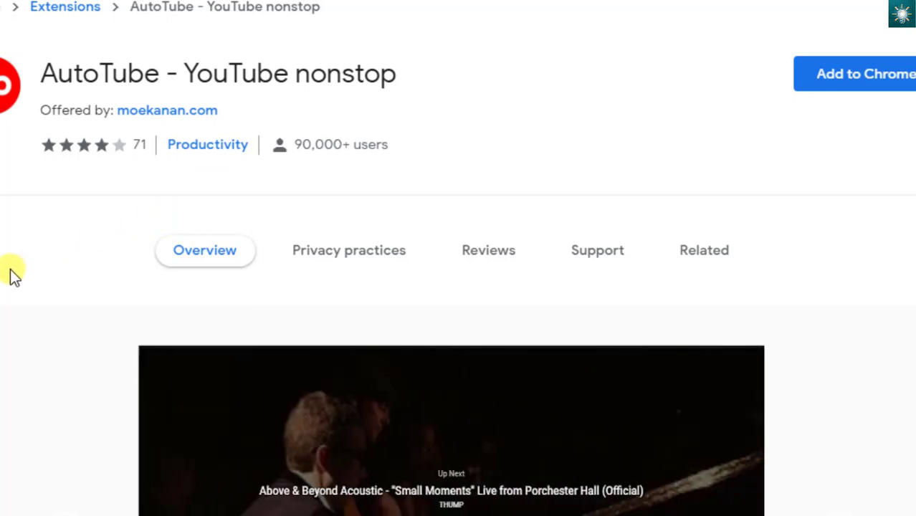
- Read the AutoTube overview and version updates, and browse the related extensions below them
{"action": "scroll", "coordinate": [14, 276], "scroll_direction": "down", "scroll_amount": 10}
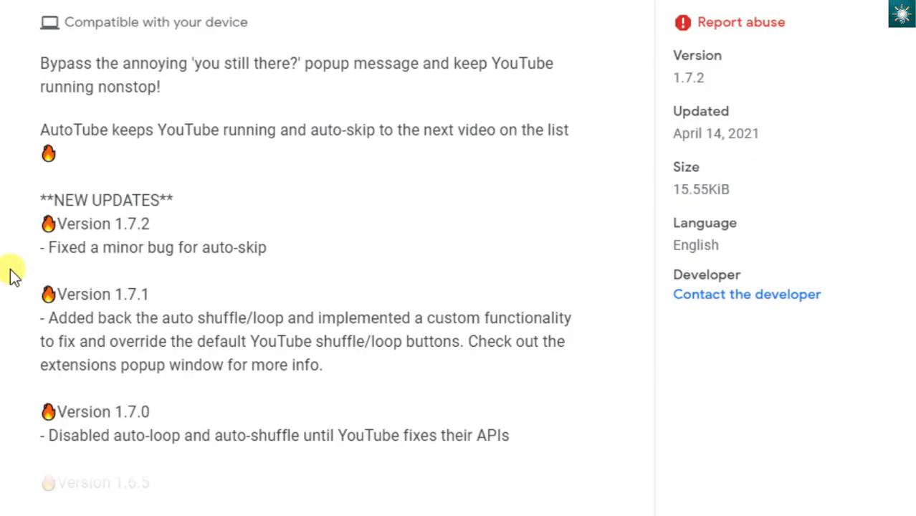
{"action": "scroll", "coordinate": [14, 276], "scroll_direction": "down", "scroll_amount": 3}
{"action": "scroll", "coordinate": [14, 276], "scroll_direction": "up", "scroll_amount": 4}
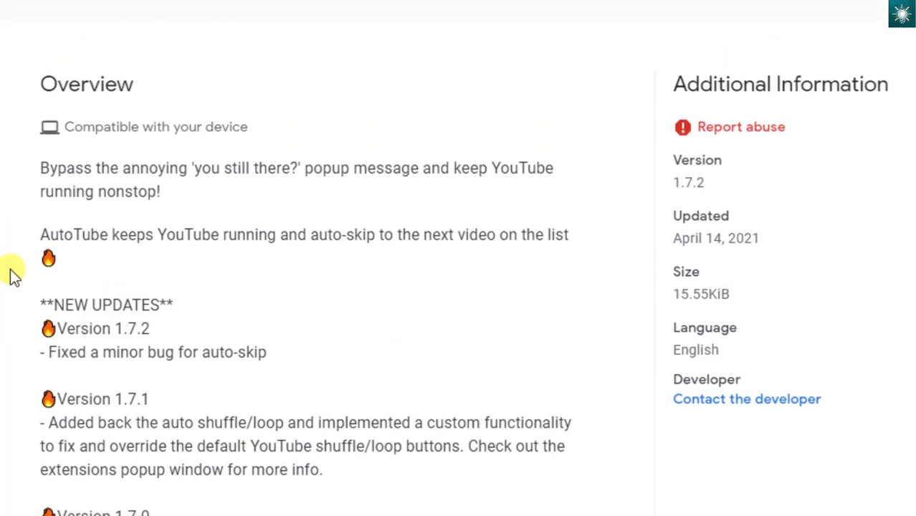
{"action": "scroll", "coordinate": [12, 276], "scroll_direction": "down", "scroll_amount": 1}
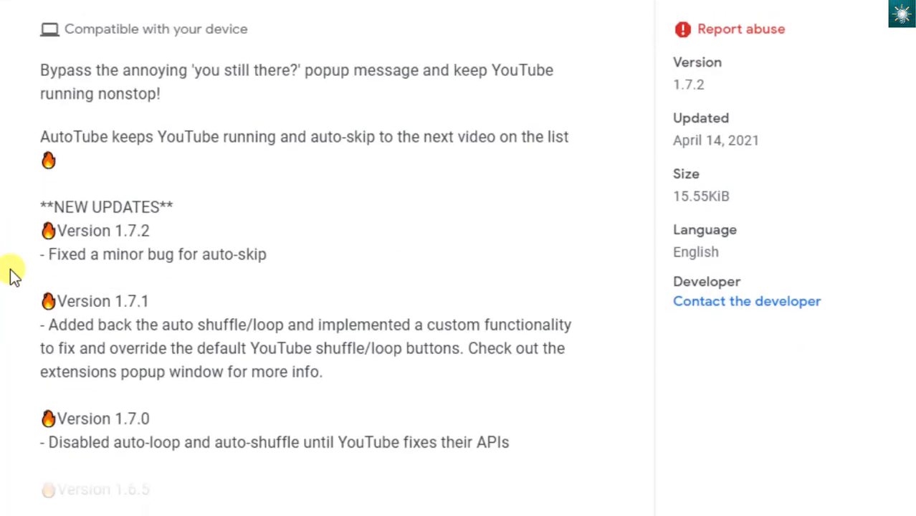
{"action": "scroll", "coordinate": [14, 276], "scroll_direction": "down", "scroll_amount": 3}
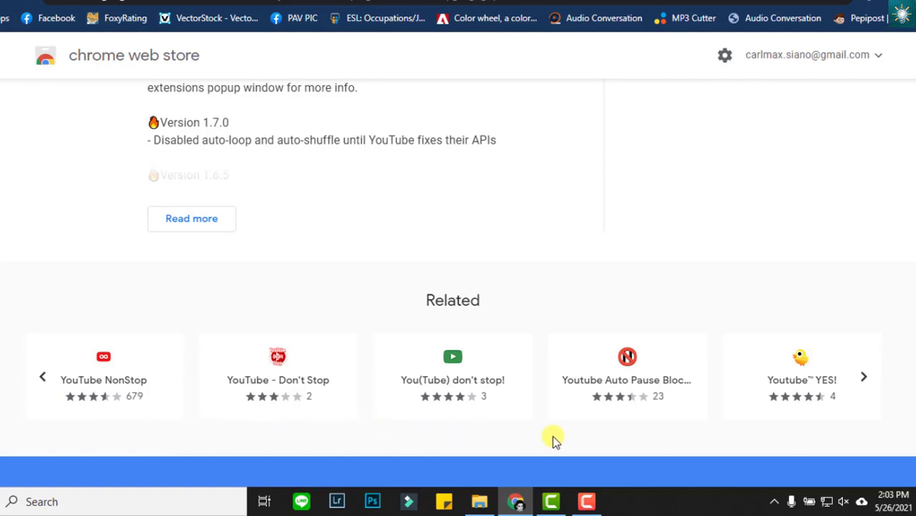
{"action": "mouse_move", "coordinate": [701, 426]}
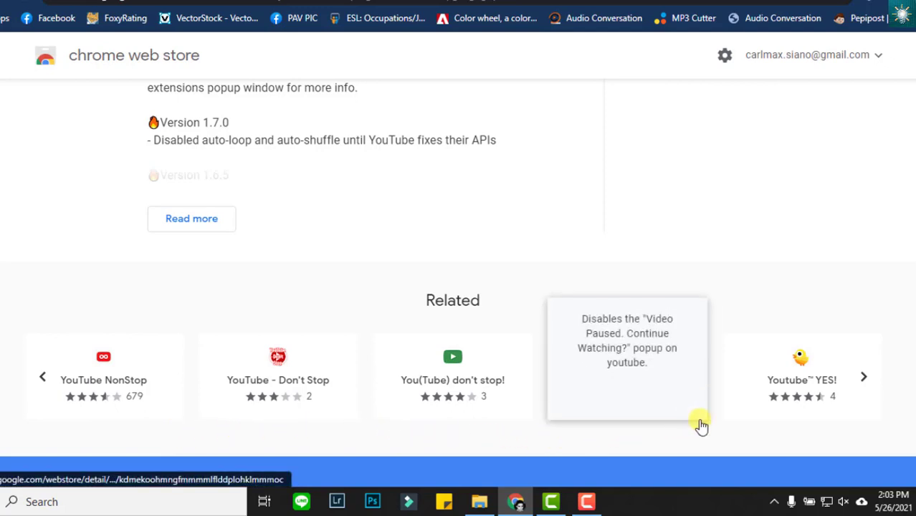
{"action": "mouse_move", "coordinate": [807, 408]}
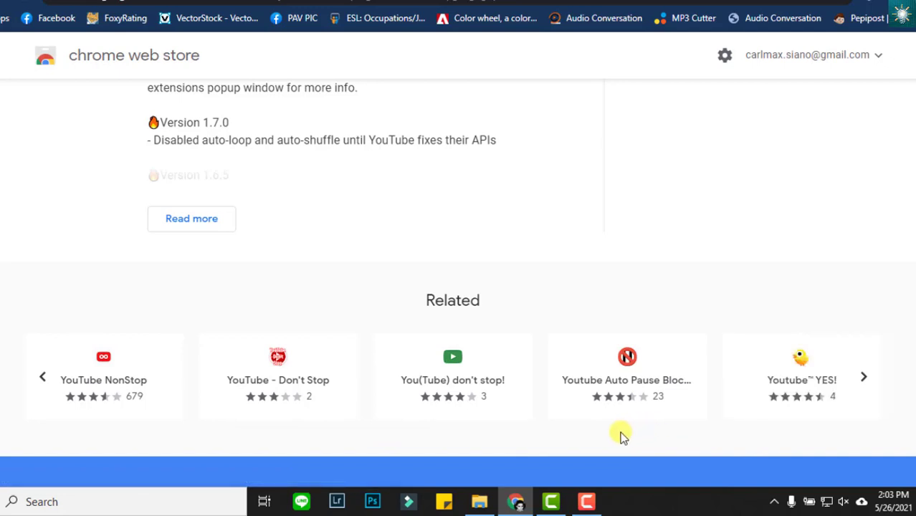
{"action": "left_click", "coordinate": [866, 378]}
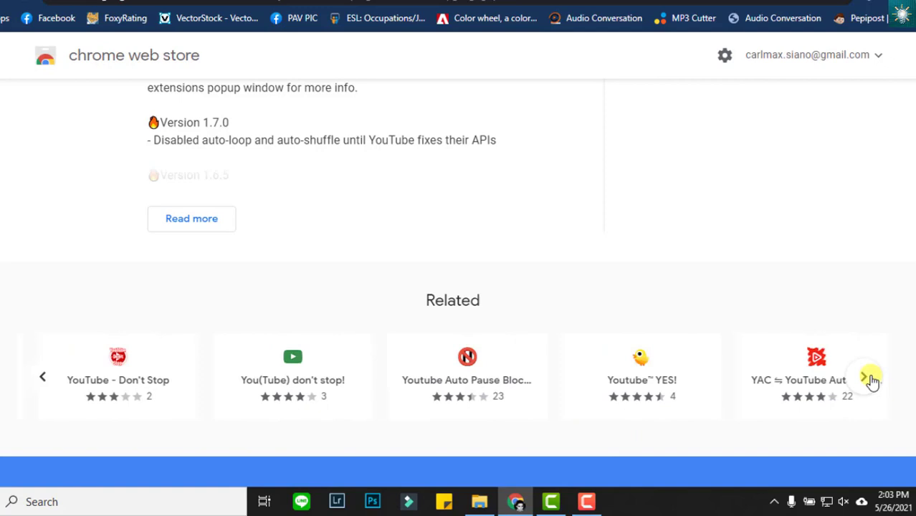
{"action": "left_click", "coordinate": [867, 378]}
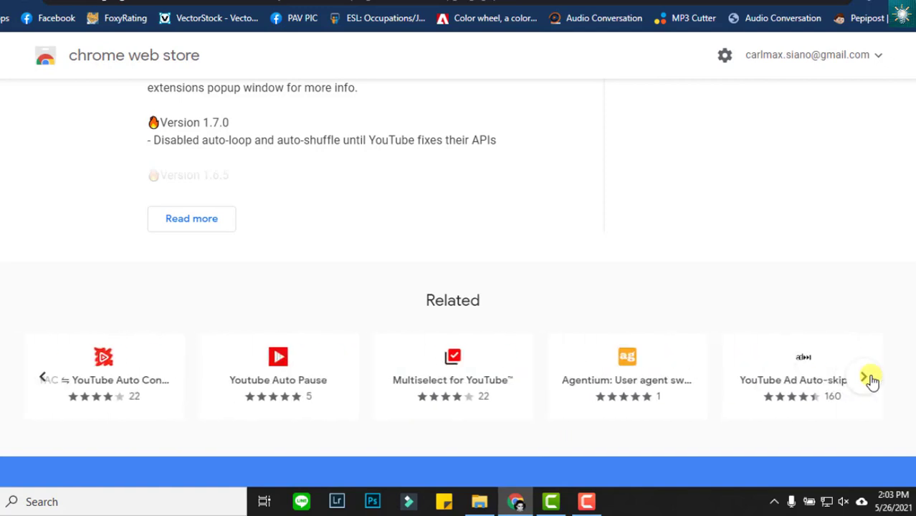
{"action": "left_click", "coordinate": [43, 378]}
- Add the AutoTube - YouTube nonstop extension to Chrome, accept its permissions and dismiss the installation notice
{"action": "scroll", "coordinate": [345, 424], "scroll_direction": "up", "scroll_amount": 3}
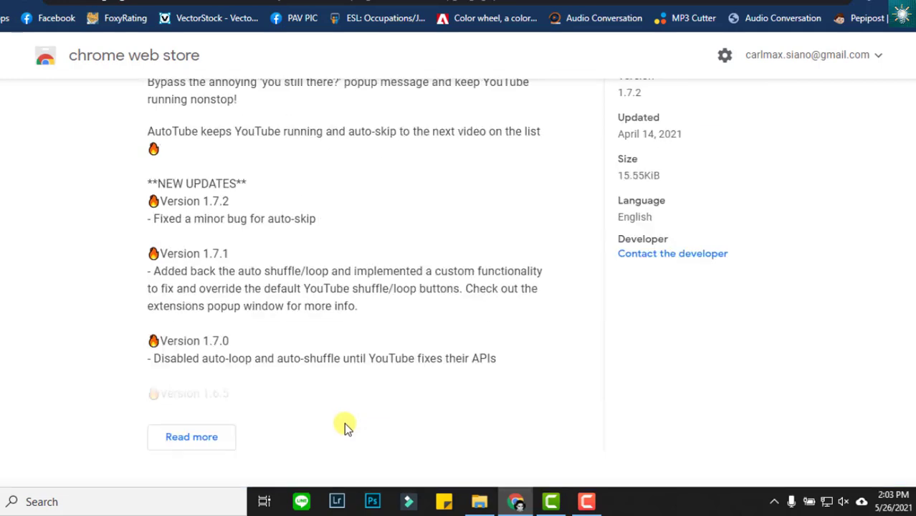
{"action": "scroll", "coordinate": [344, 423], "scroll_direction": "up", "scroll_amount": 5}
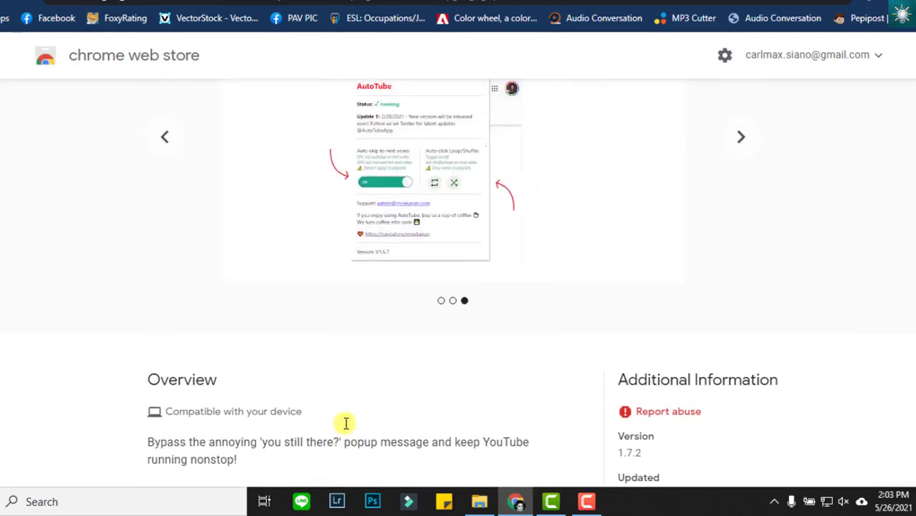
{"action": "scroll", "coordinate": [346, 423], "scroll_direction": "up", "scroll_amount": 5}
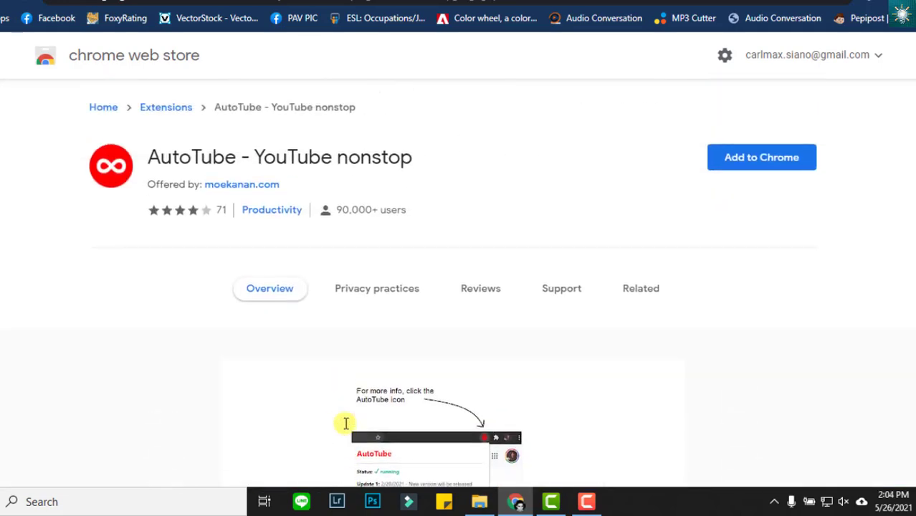
{"action": "left_click", "coordinate": [767, 159]}
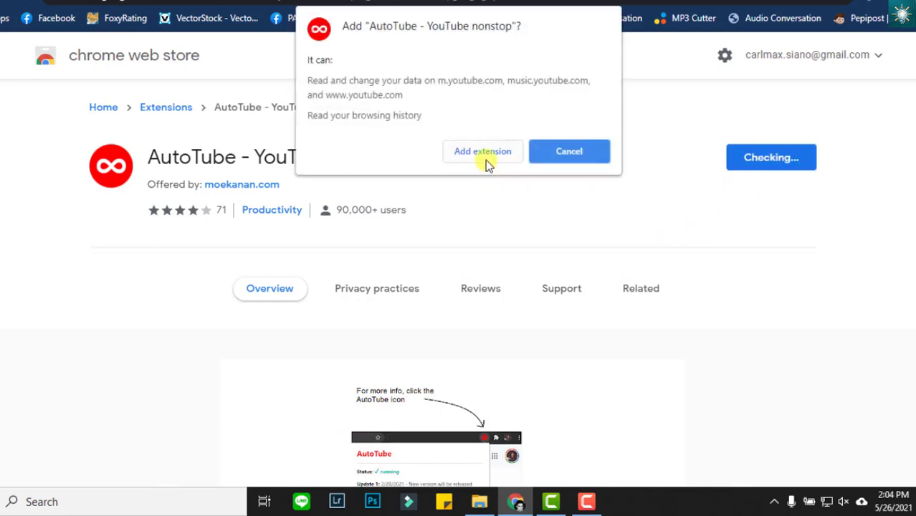
{"action": "left_click", "coordinate": [484, 153]}
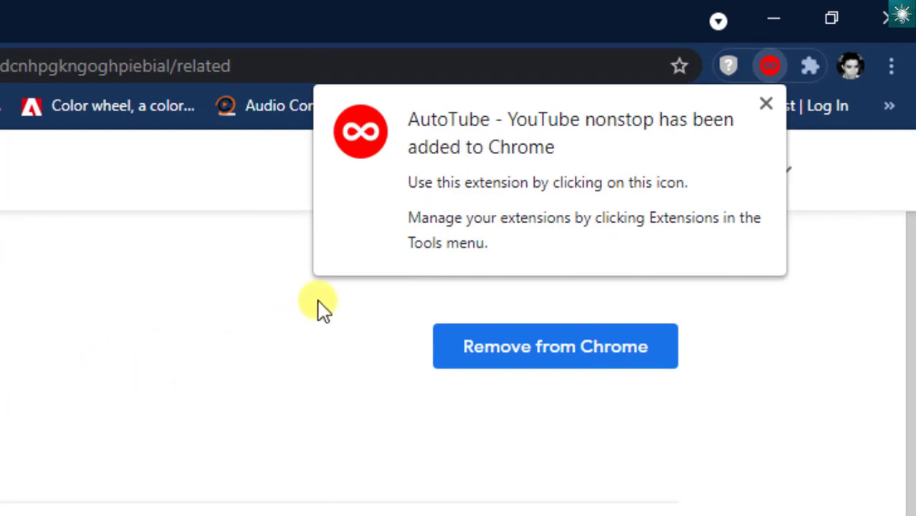
{"action": "left_click", "coordinate": [767, 106]}
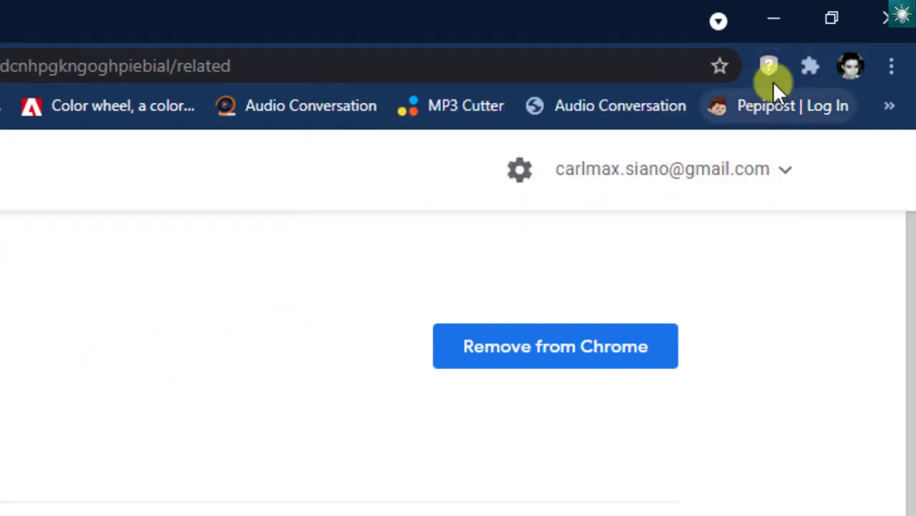
- Pin the AutoTube - YouTube nonstop extension so that its icon stays beside the address bar
{"action": "left_click", "coordinate": [811, 64]}
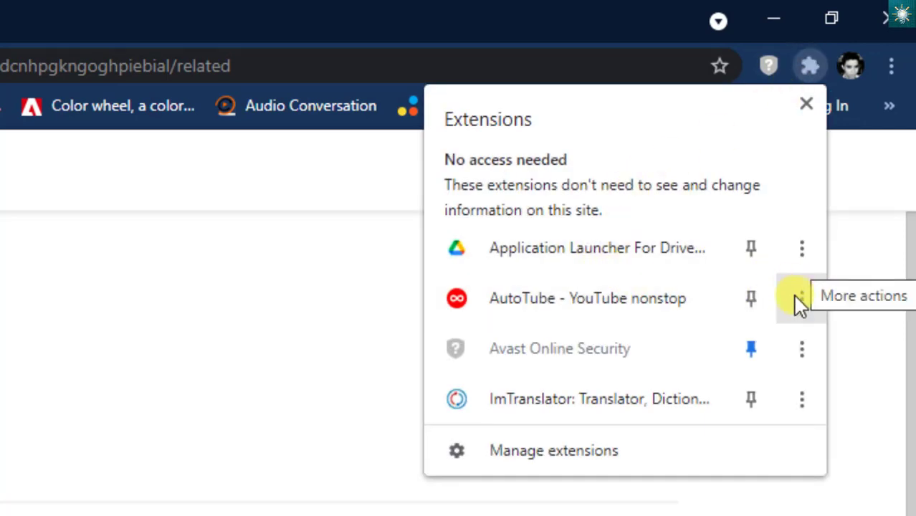
{"action": "left_click", "coordinate": [750, 296]}
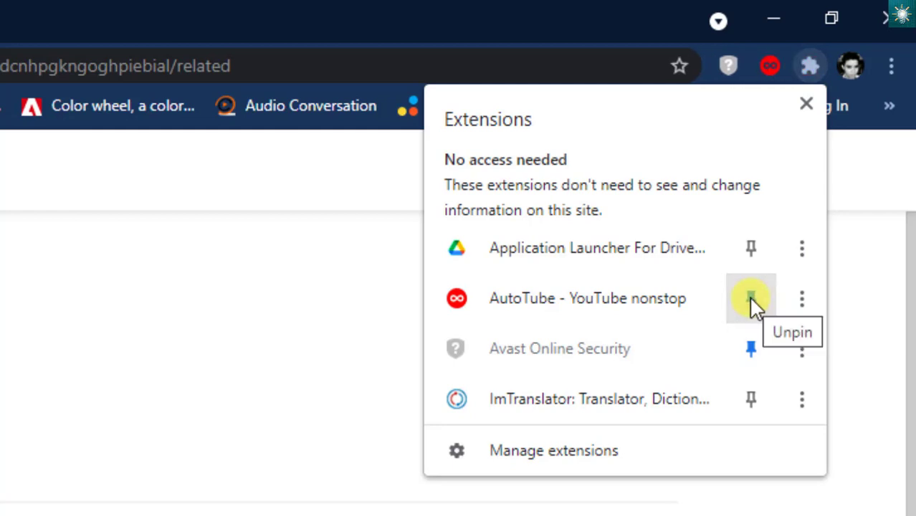
{"action": "left_click", "coordinate": [644, 13]}
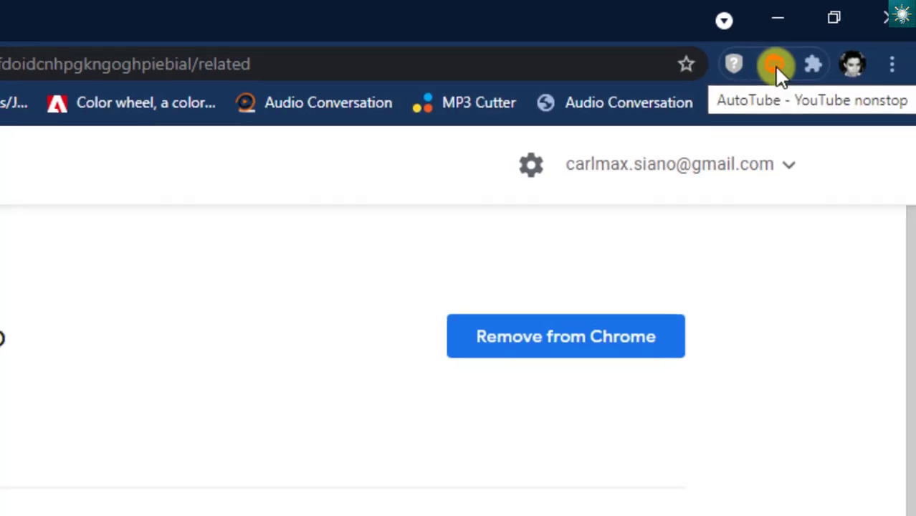
{"action": "left_click", "coordinate": [771, 68]}
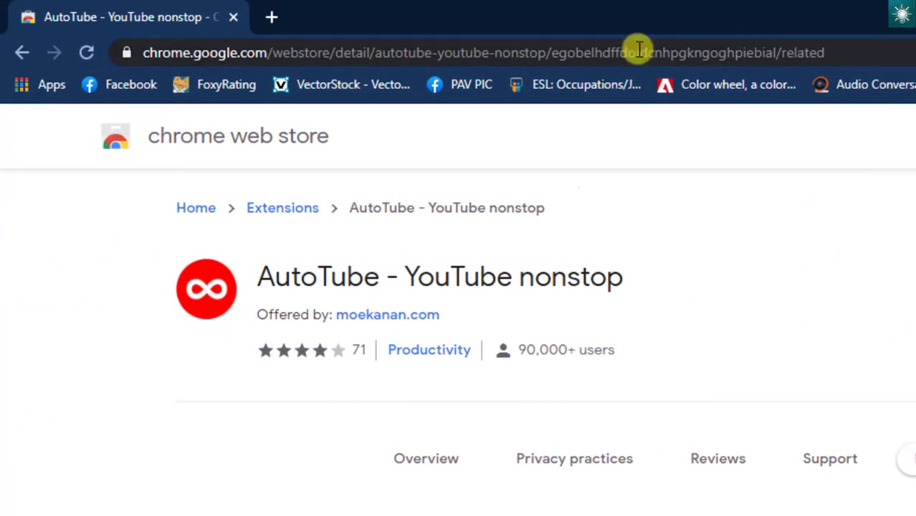
- Go to youtube.com in the current browser tab
{"action": "left_click", "coordinate": [585, 56]}
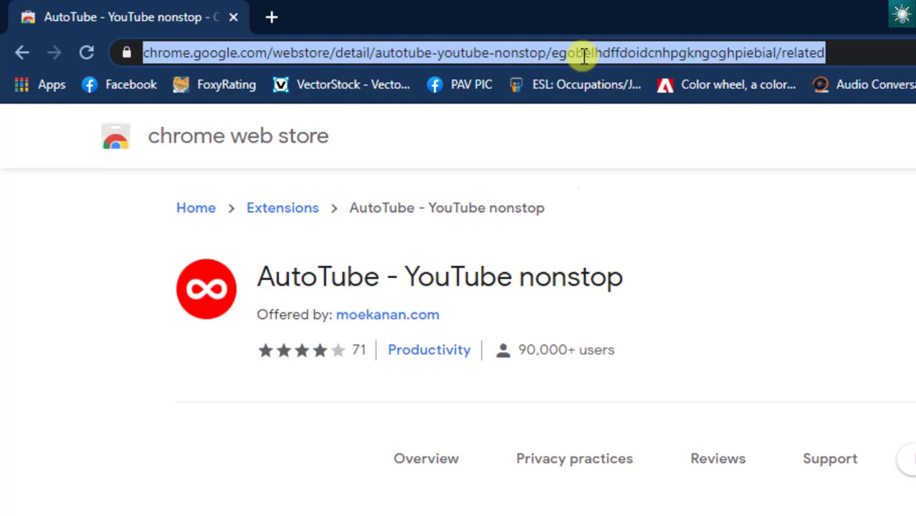
{"action": "type", "text": "youtub"}
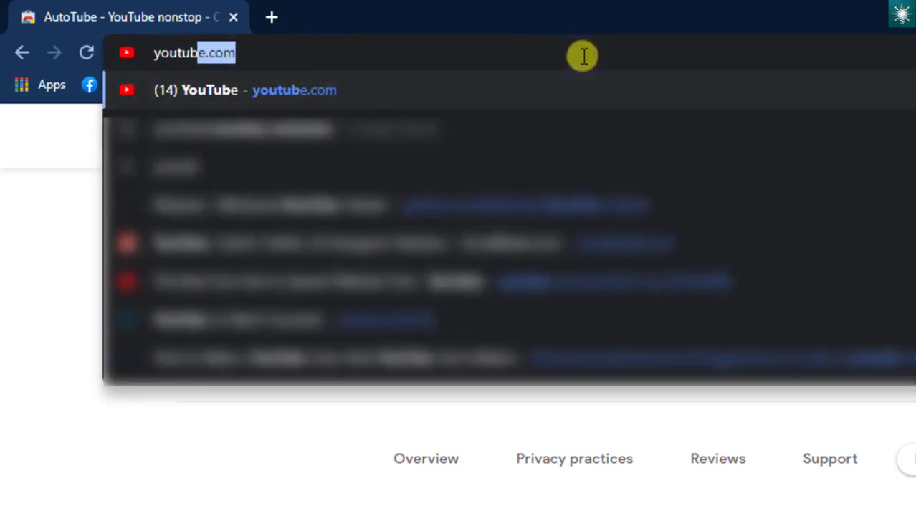
{"action": "type", "text": "e.com"}
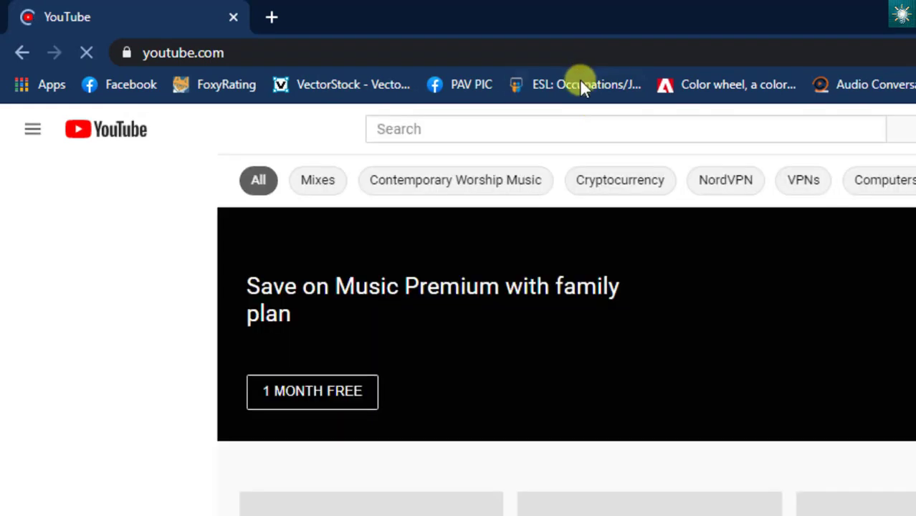
- Search YouTube for "ed sheeran playlist" and start playing the "Ed Sheeran updated playlist" by SkylarRayne
{"action": "left_click", "coordinate": [610, 131]}
{"action": "type", "text": "ed sheeran "}
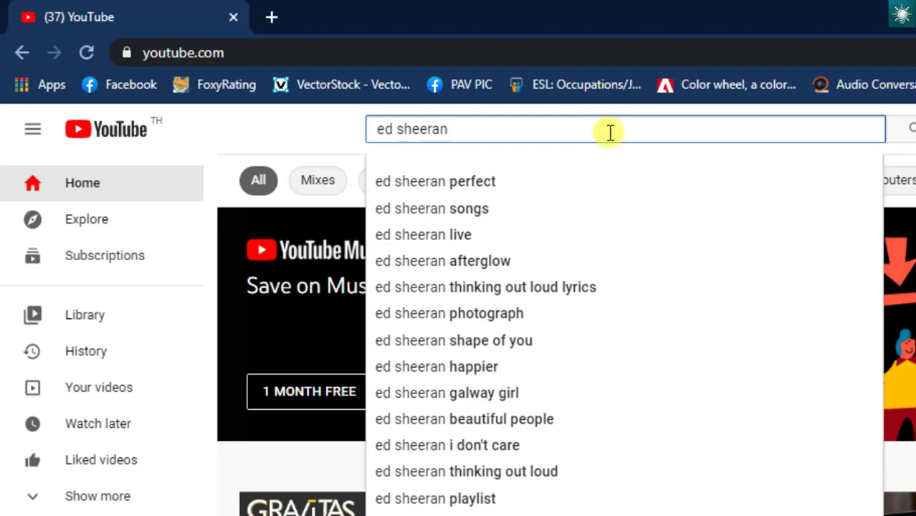
{"action": "type", "text": "playlist"}
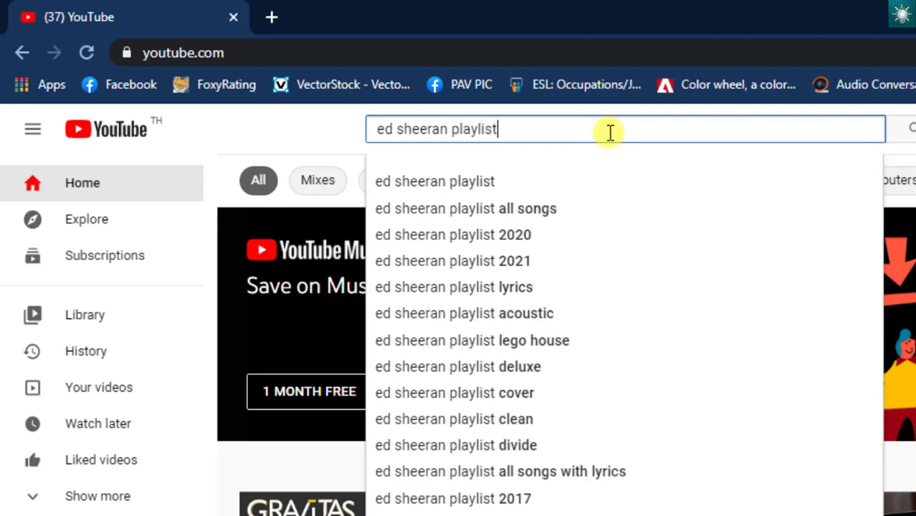
{"action": "key", "text": "Return"}
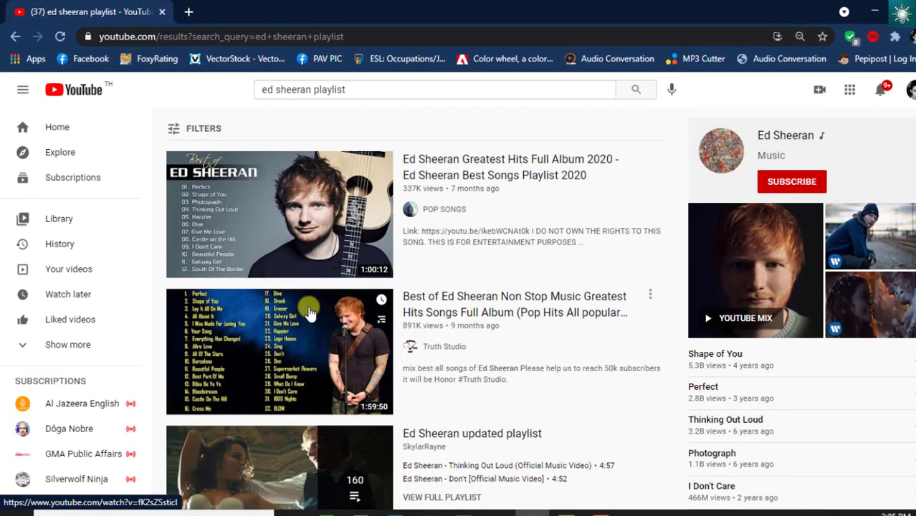
{"action": "scroll", "coordinate": [310, 313], "scroll_direction": "down", "scroll_amount": 1}
{"action": "scroll", "coordinate": [310, 314], "scroll_direction": "down", "scroll_amount": 2}
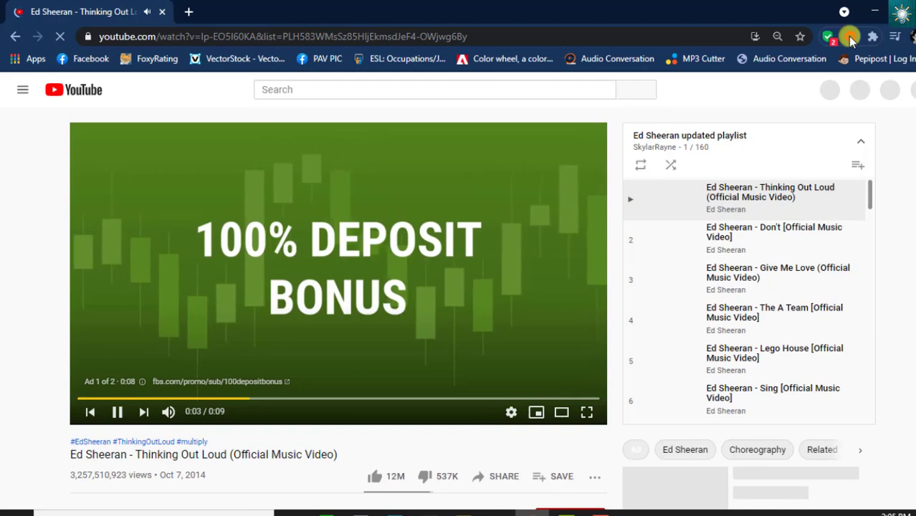
- Check AutoTube's running status and its auto-skip and loop/shuffle options, and minimize the browser while the playlist plays
{"action": "left_click", "coordinate": [851, 37]}
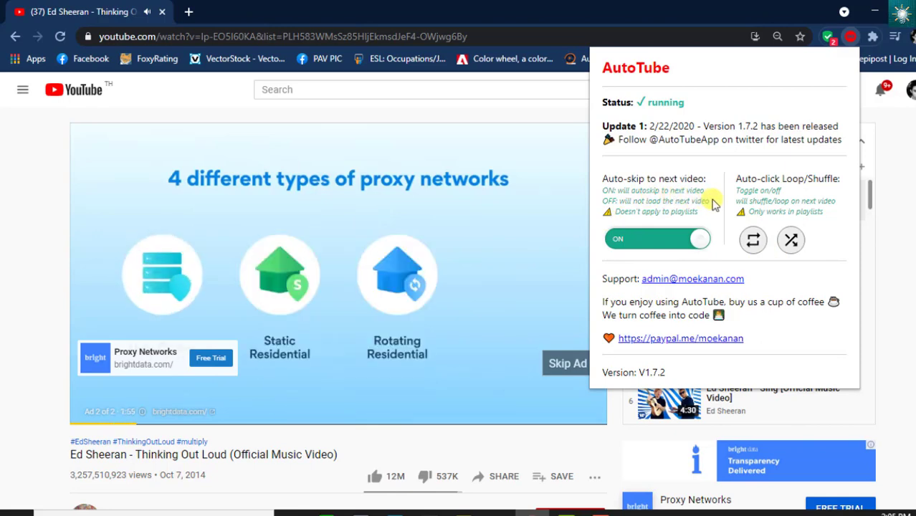
{"action": "left_click", "coordinate": [830, 37]}
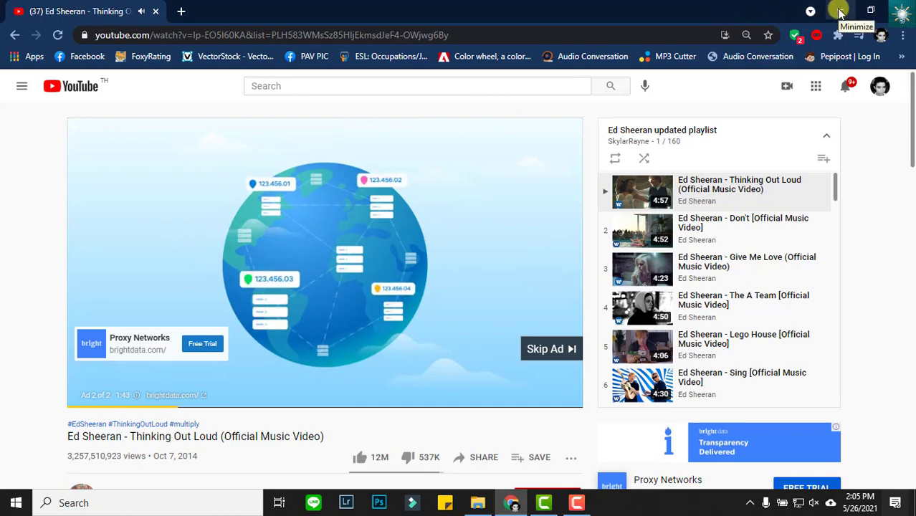
{"action": "left_click", "coordinate": [840, 10]}
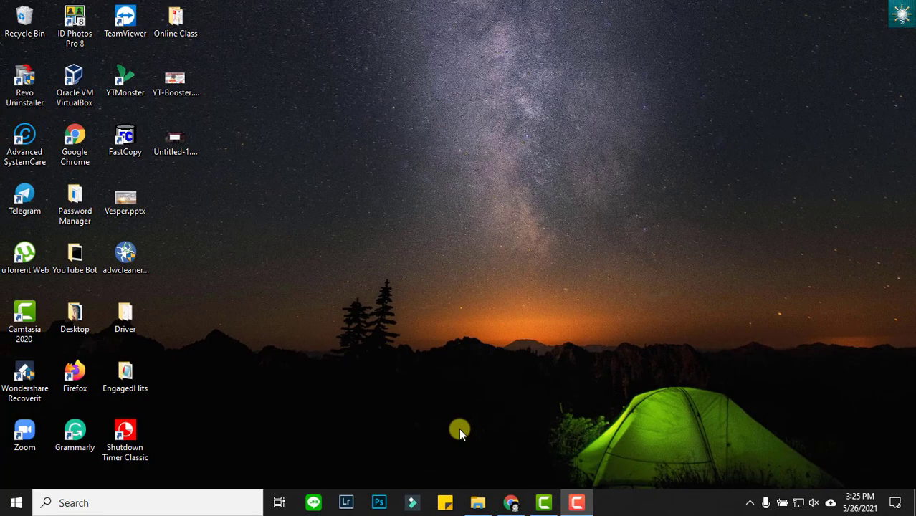
- Restore Chrome, review the playlist entries up to the current video for playback progress, and minimize the browser again
{"action": "left_click", "coordinate": [514, 503]}
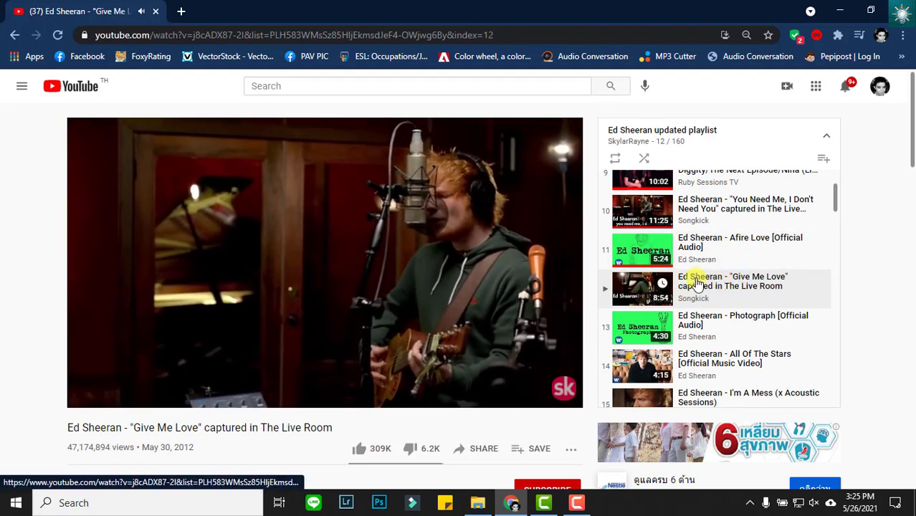
{"action": "scroll", "coordinate": [740, 282], "scroll_direction": "up", "scroll_amount": 5}
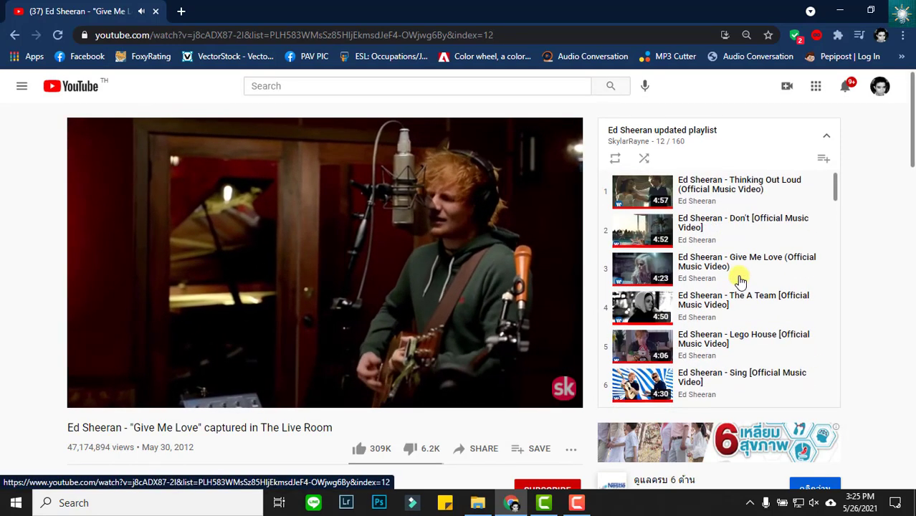
{"action": "scroll", "coordinate": [741, 282], "scroll_direction": "down", "scroll_amount": 1}
{"action": "scroll", "coordinate": [741, 282], "scroll_direction": "up", "scroll_amount": 1}
{"action": "scroll", "coordinate": [741, 281], "scroll_direction": "up", "scroll_amount": 1}
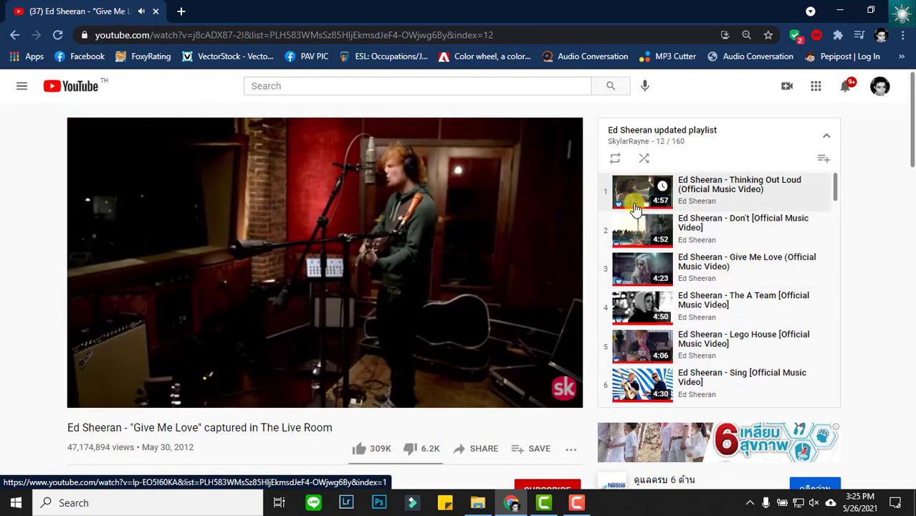
{"action": "scroll", "coordinate": [696, 362], "scroll_direction": "down", "scroll_amount": 3}
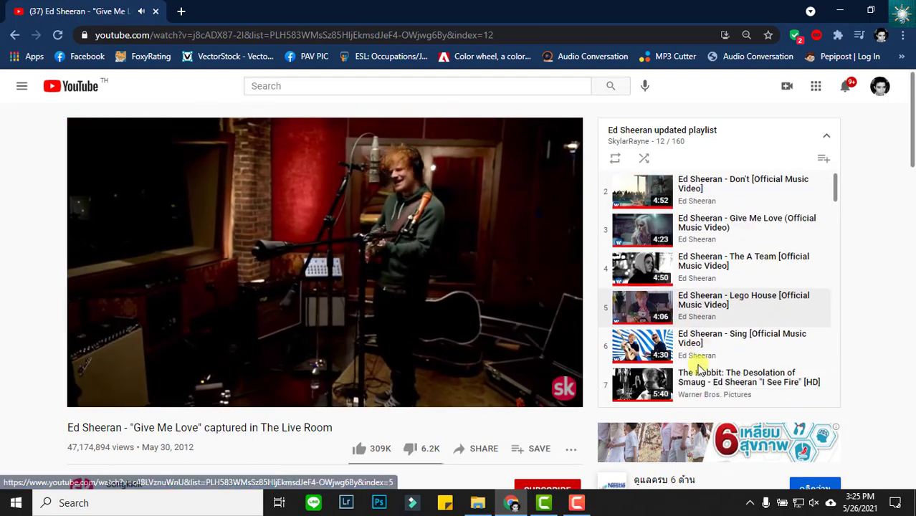
{"action": "scroll", "coordinate": [699, 369], "scroll_direction": "down", "scroll_amount": 4}
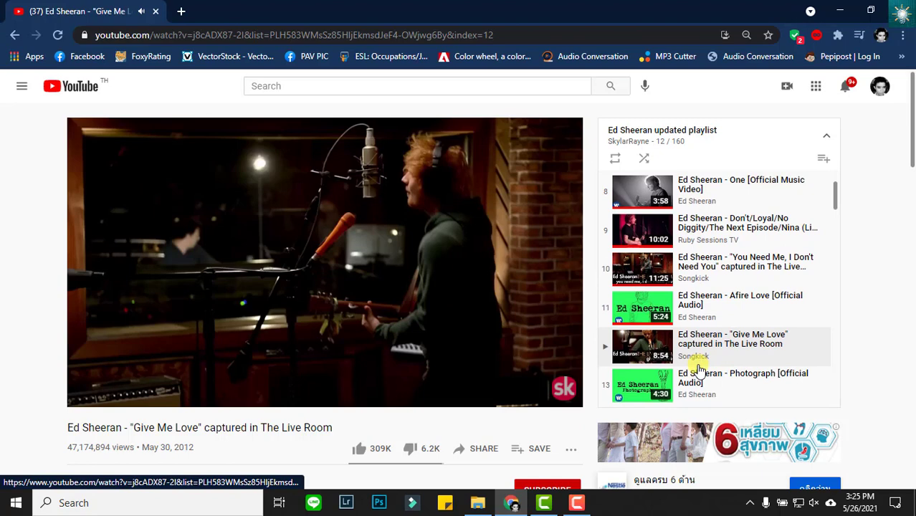
{"action": "scroll", "coordinate": [699, 369], "scroll_direction": "up", "scroll_amount": 3}
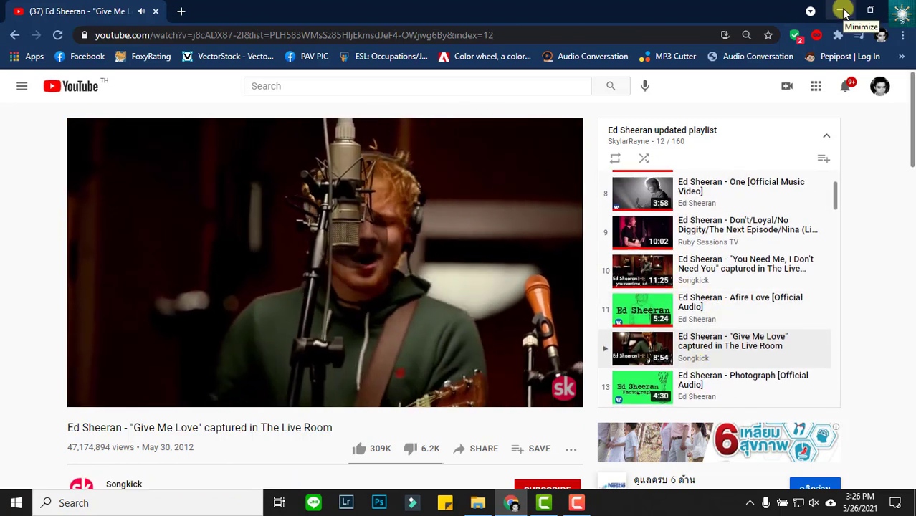
{"action": "left_click", "coordinate": [843, 10]}
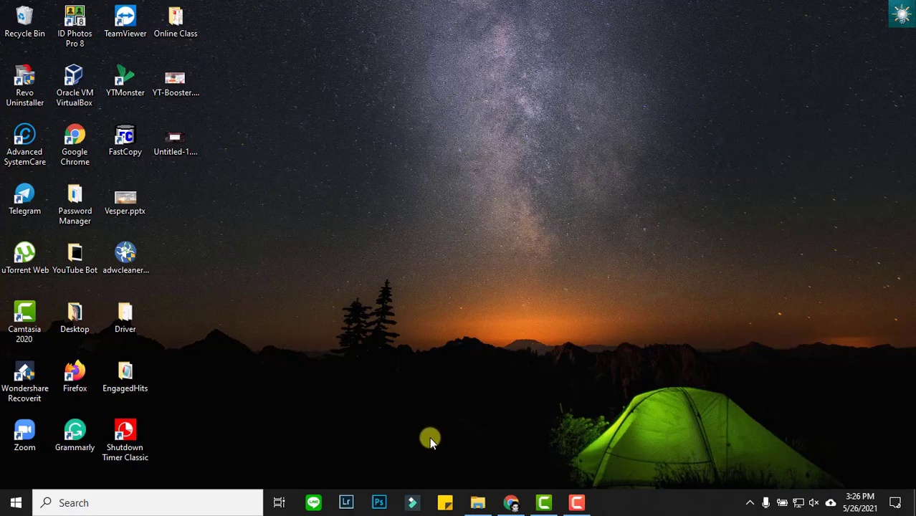